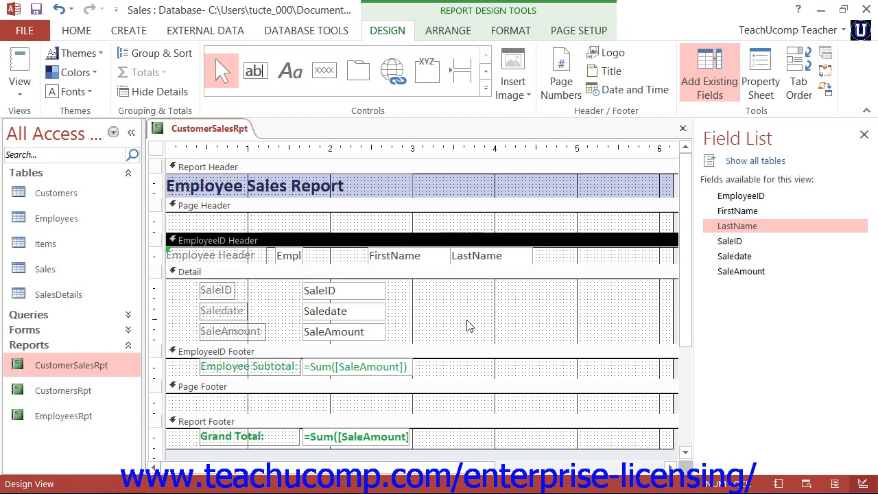
- Draw a text box about 1.7 inches wide in the EmployeeID Header, directly after the LastName field
{"action": "left_click", "coordinate": [374, 370]}
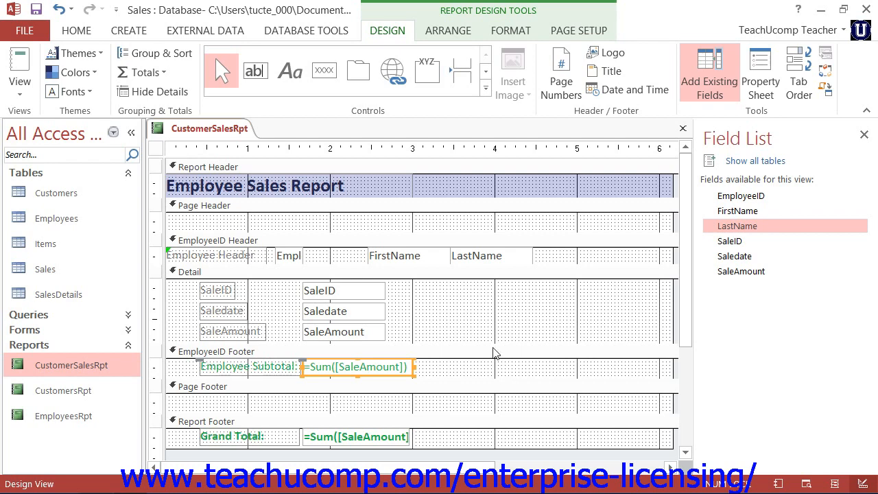
{"action": "left_click", "coordinate": [261, 78]}
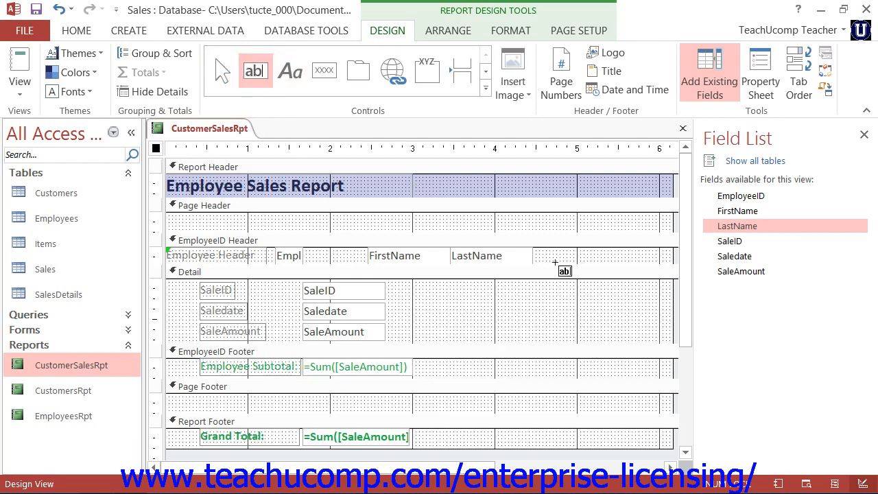
{"action": "left_click", "coordinate": [532, 247]}
{"action": "left_click_drag", "start_coordinate": [532, 247], "coordinate": [670, 262]}
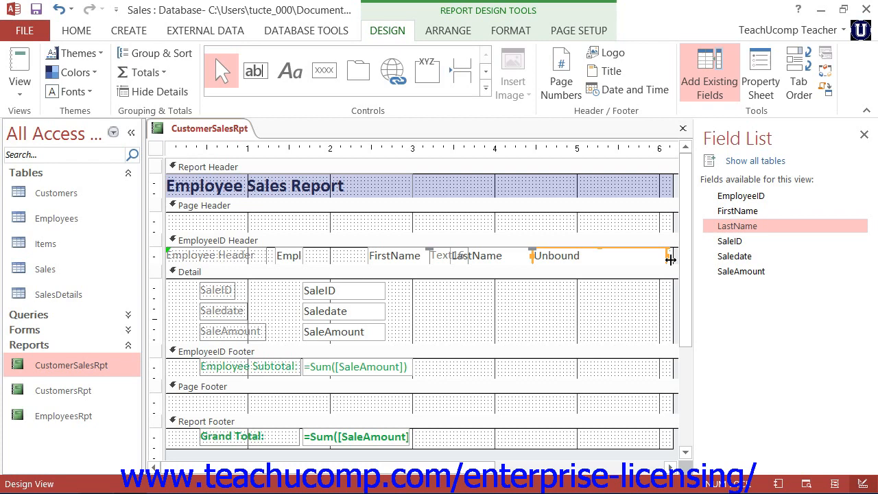
- Use the Expression Builder to set the new text box's control source to =[FirstName]&" "&[LastName]
{"action": "left_click", "coordinate": [761, 101]}
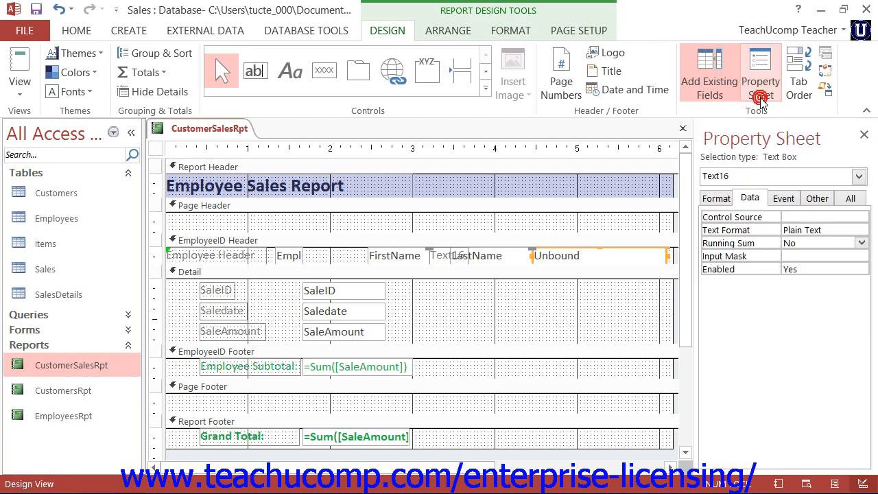
{"action": "left_click", "coordinate": [751, 198]}
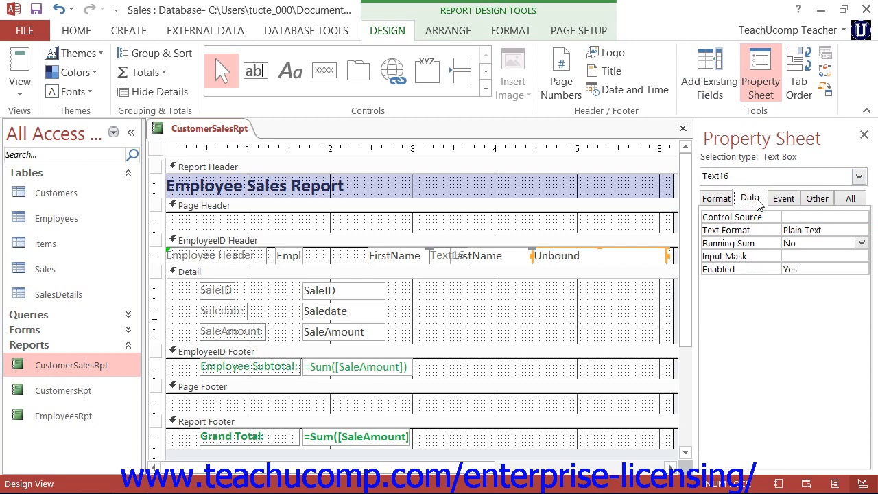
{"action": "left_click", "coordinate": [791, 217]}
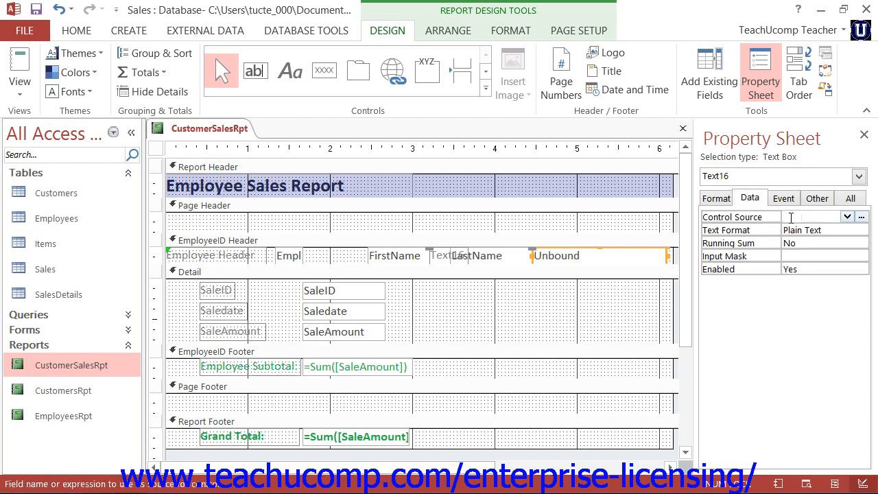
{"action": "left_click", "coordinate": [862, 218]}
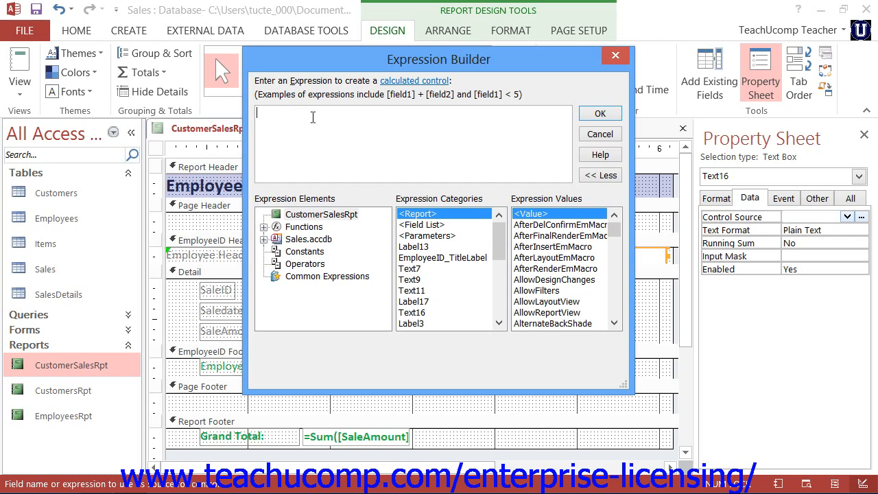
{"action": "type", "text": "=[First"}
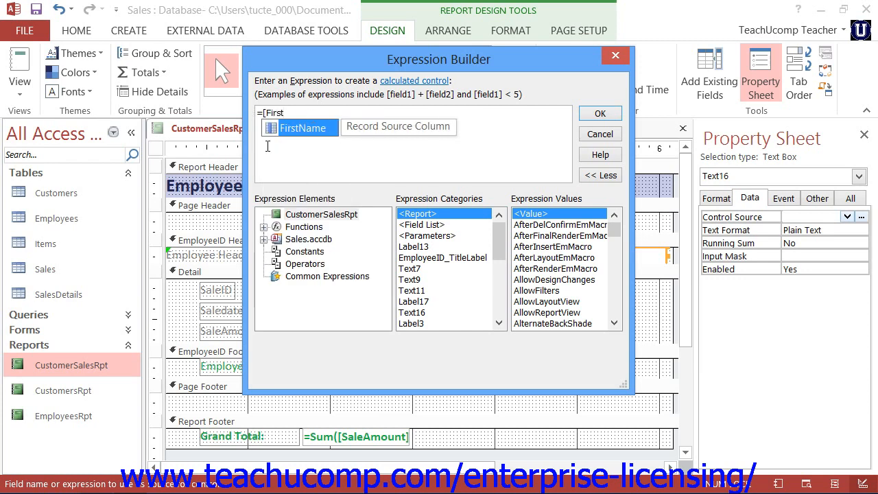
{"action": "double_click", "coordinate": [305, 129]}
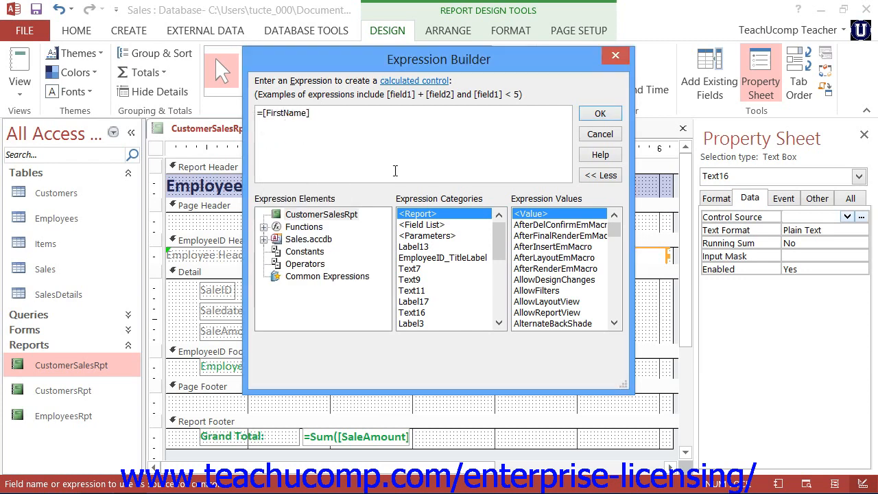
{"action": "type", "text": "&\" \"&[L"}
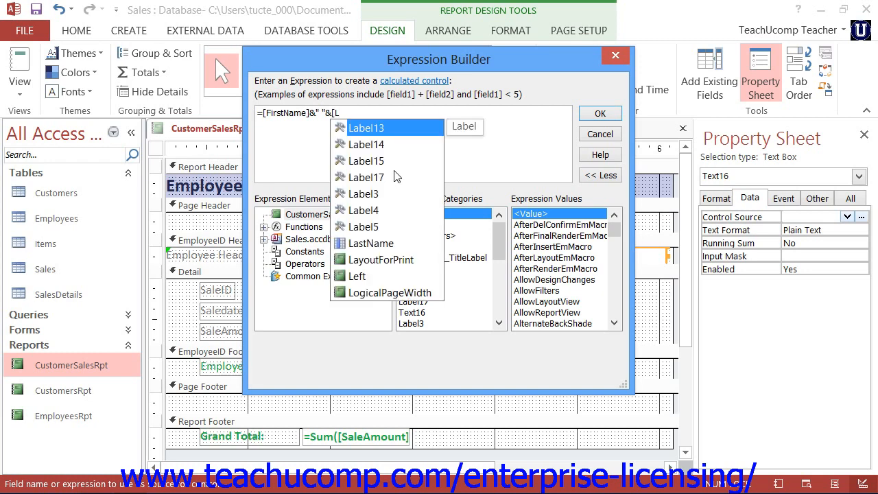
{"action": "double_click", "coordinate": [370, 243]}
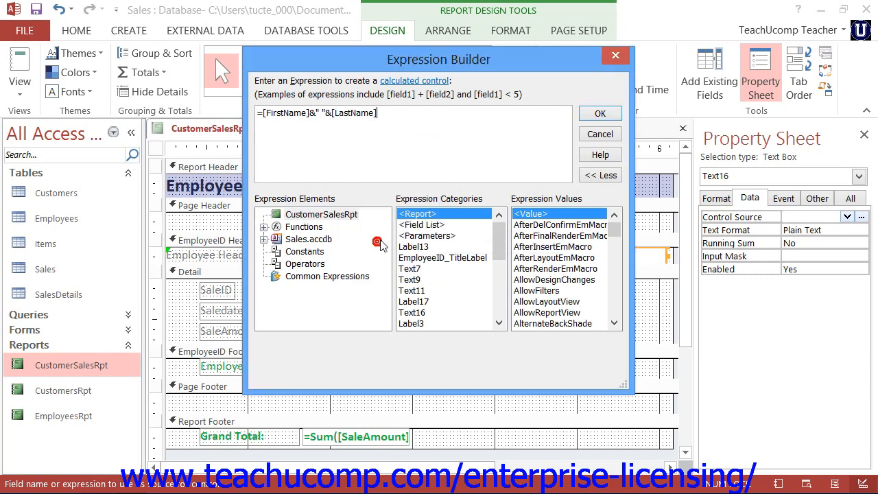
{"action": "left_click", "coordinate": [600, 114]}
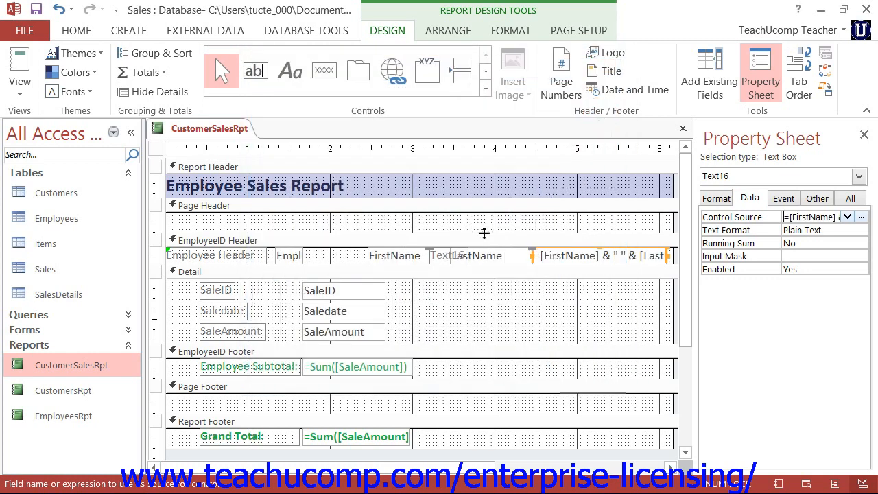
- Delete the separate FirstName and LastName boxes and the new box's label, and widen the full-name box to start beside the EmployeeID field
{"action": "left_click", "coordinate": [430, 258]}
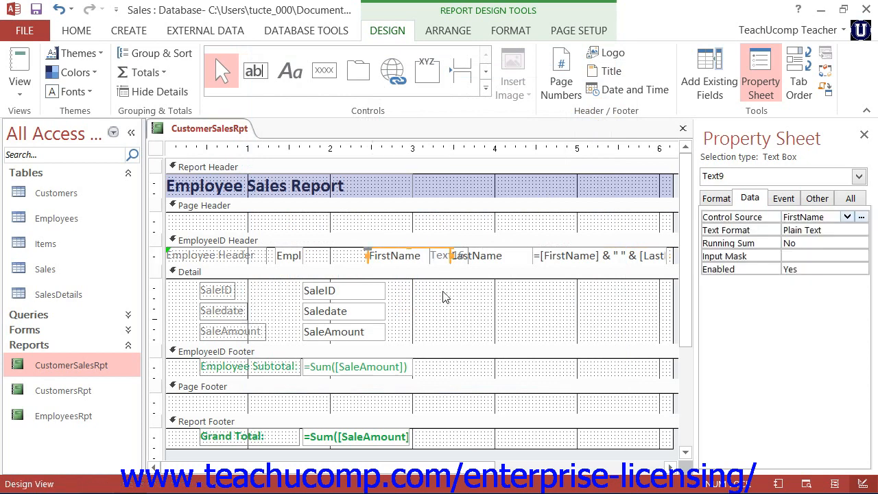
{"action": "key", "text": "ctrl+r"}
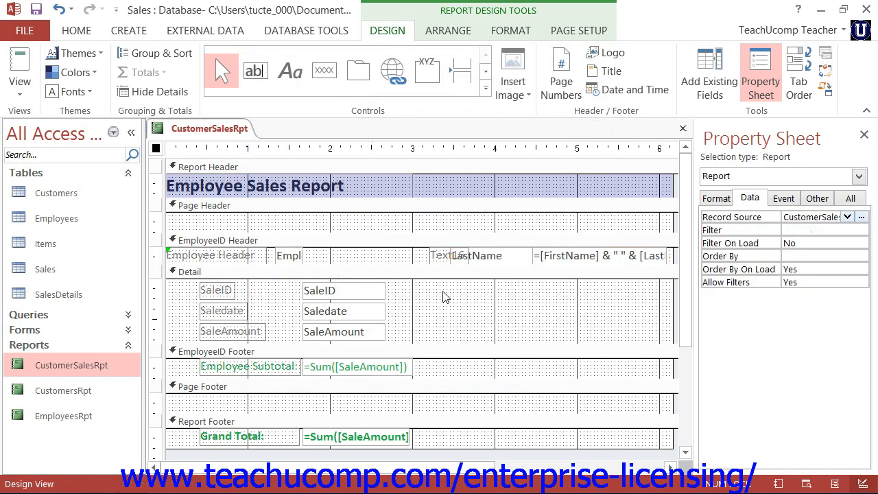
{"action": "left_click", "coordinate": [503, 259]}
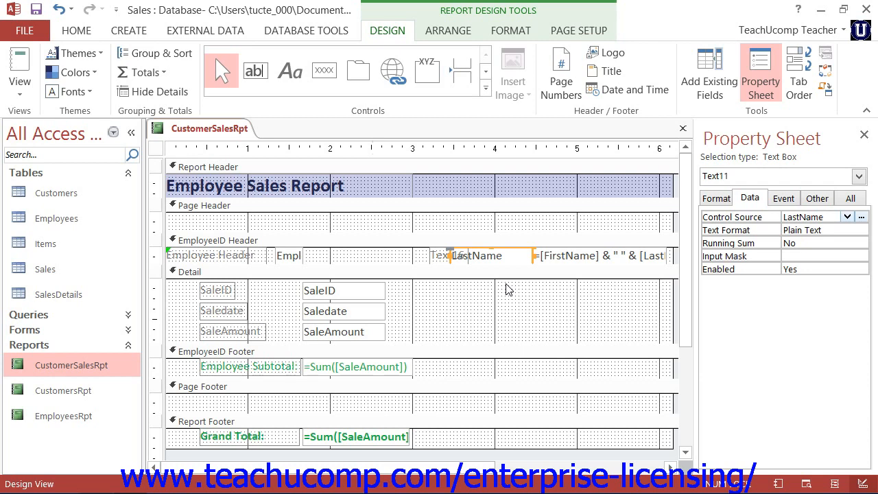
{"action": "key", "text": "Delete"}
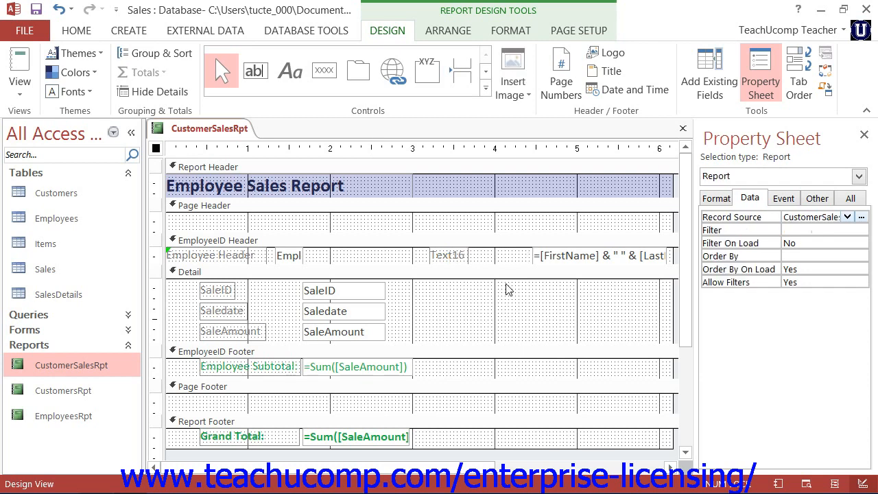
{"action": "left_click", "coordinate": [466, 258]}
{"action": "key", "text": "Delete"}
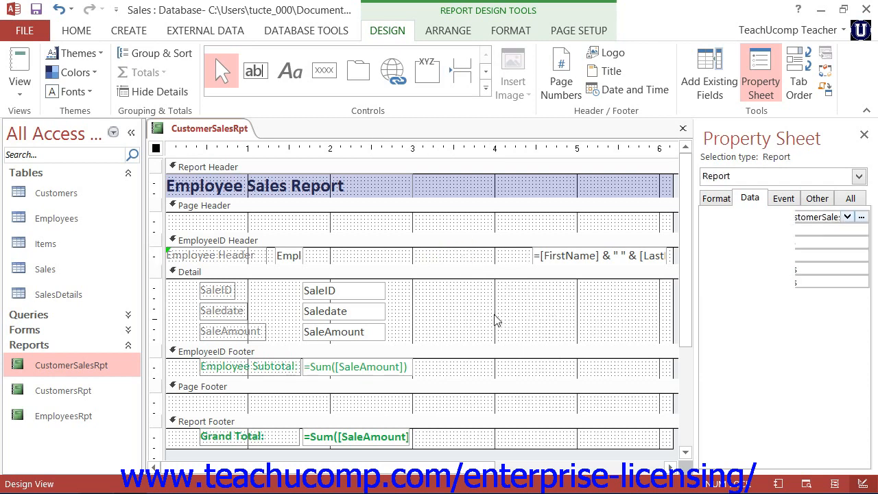
{"action": "left_click", "coordinate": [542, 256]}
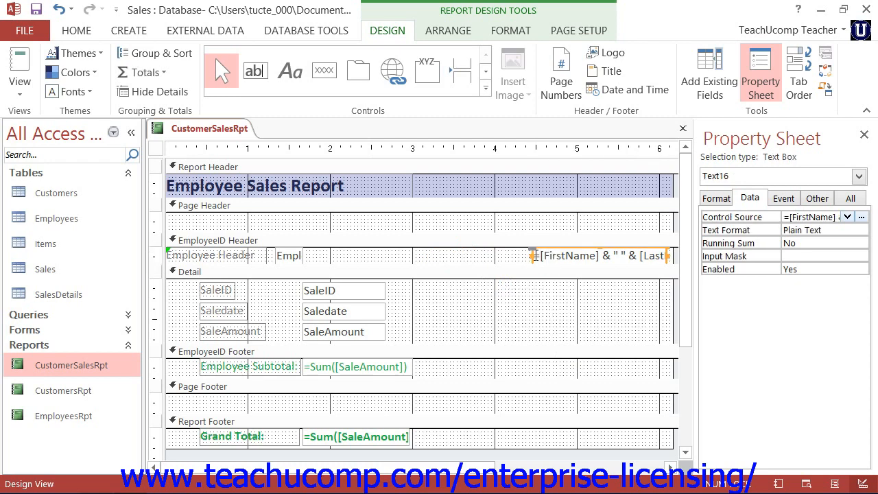
{"action": "left_click_drag", "start_coordinate": [533, 256], "coordinate": [307, 258]}
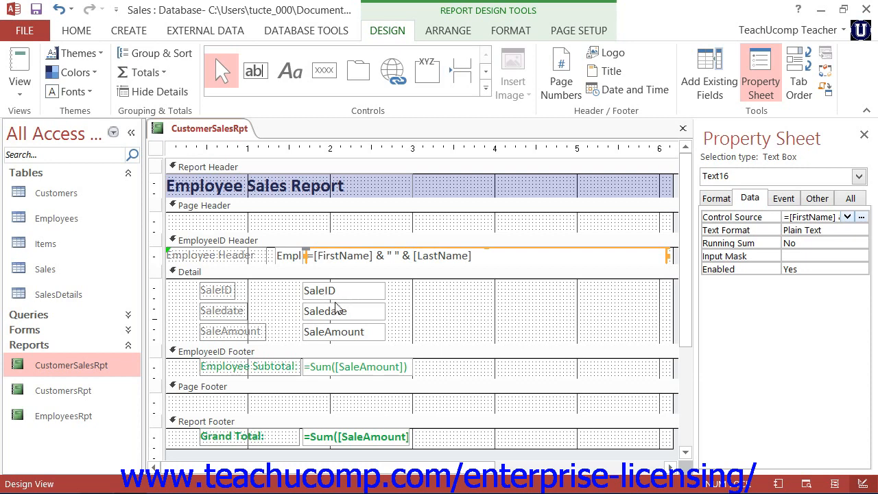
- Try the Over All running sum on the Employee Subtotal box and set it back to No
{"action": "left_click", "coordinate": [345, 370]}
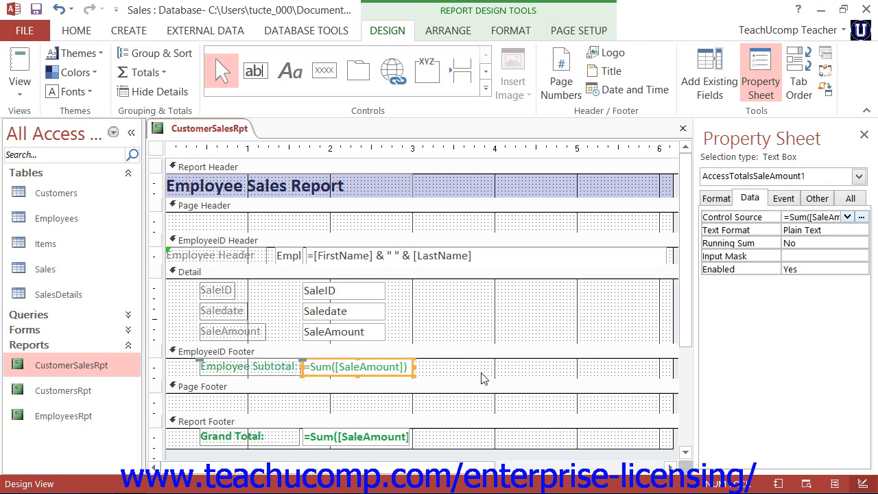
{"action": "left_click", "coordinate": [376, 435]}
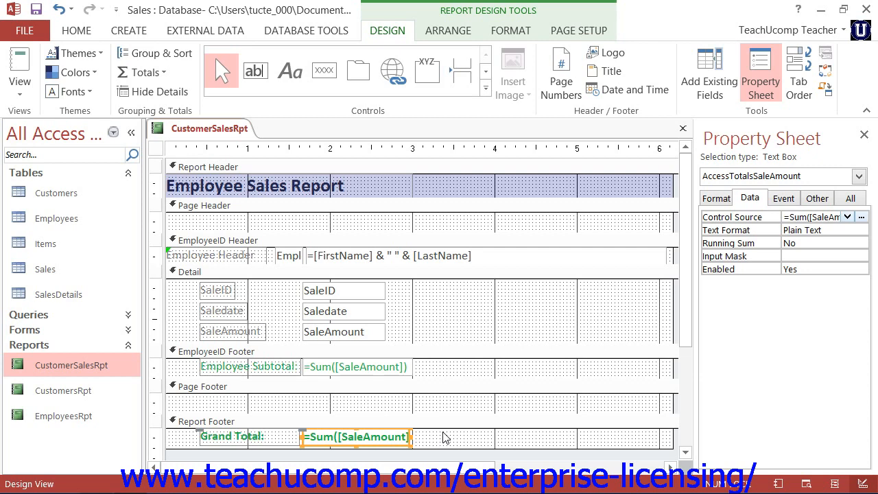
{"action": "left_click", "coordinate": [395, 365]}
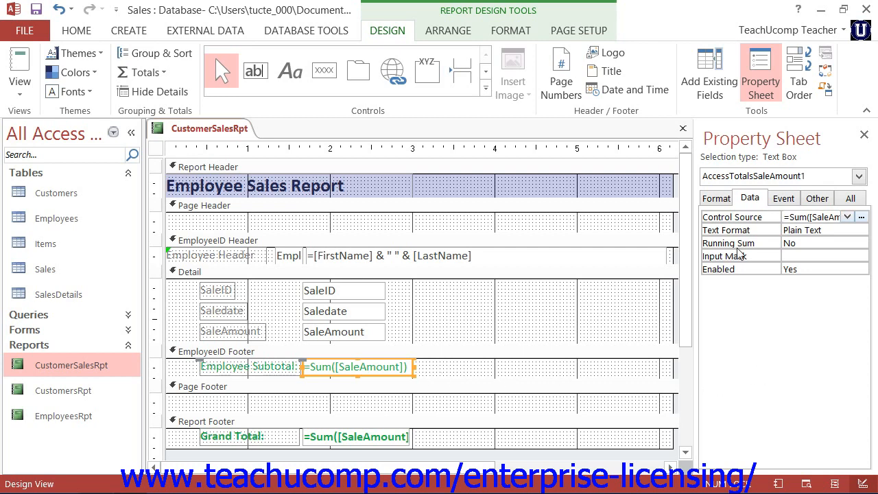
{"action": "left_click", "coordinate": [753, 201]}
{"action": "left_click", "coordinate": [816, 243]}
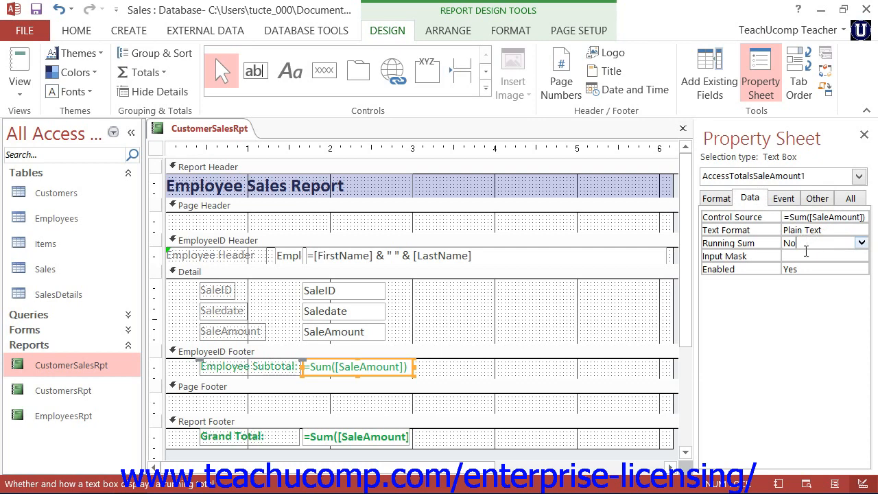
{"action": "left_click", "coordinate": [860, 243]}
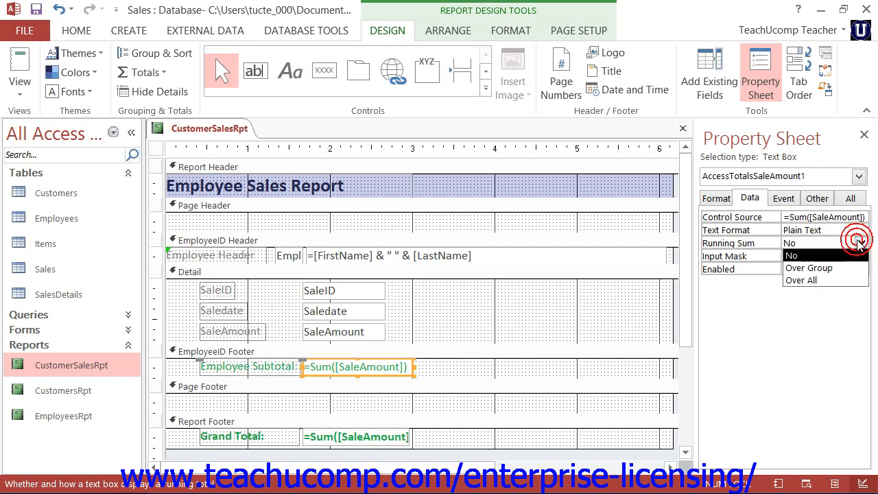
{"action": "left_click", "coordinate": [810, 281]}
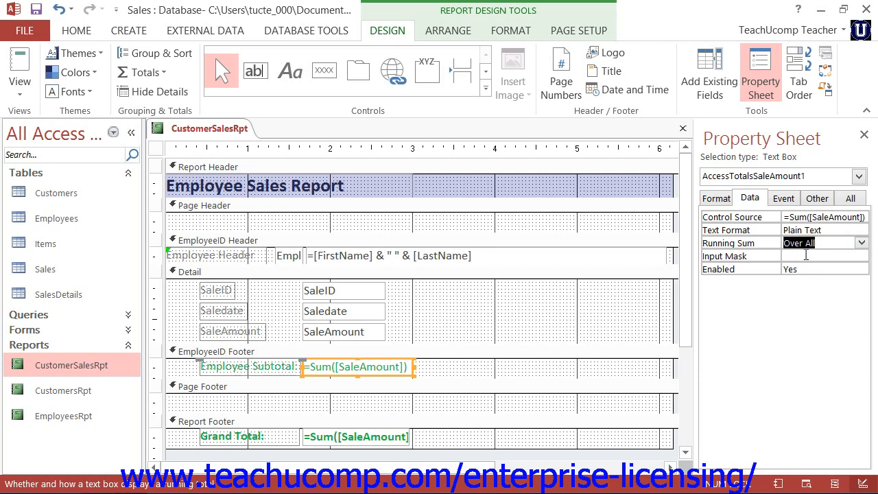
{"action": "left_click", "coordinate": [862, 243]}
{"action": "left_click", "coordinate": [838, 255]}
{"action": "left_click", "coordinate": [810, 256]}
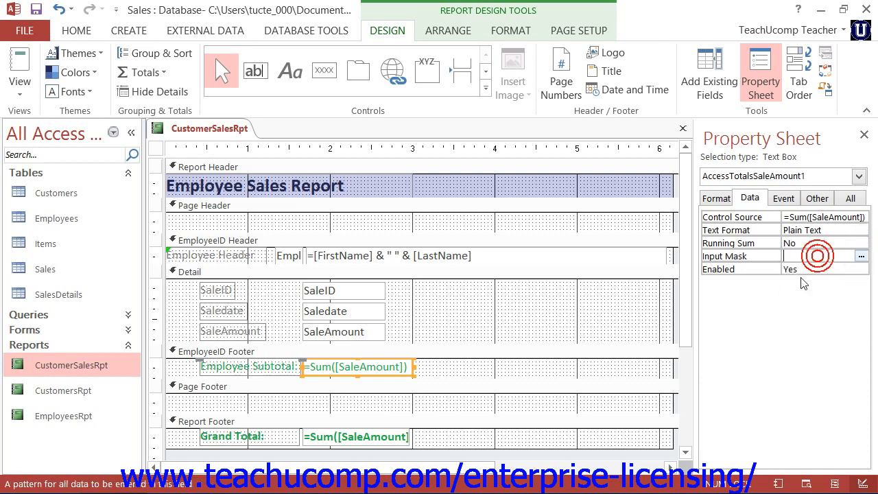
- Run the report for sales from 1/1/2007 to 1/31/2007
{"action": "left_click", "coordinate": [18, 66]}
{"action": "type", "text": "1/"}
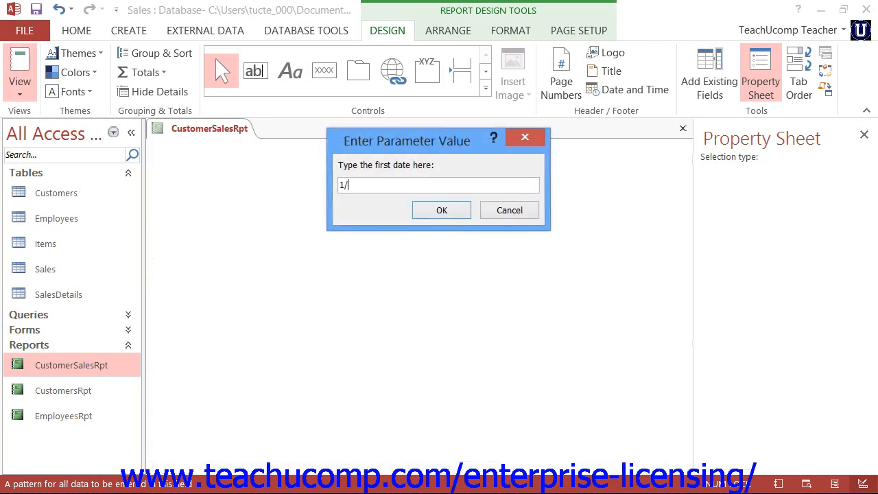
{"action": "type", "text": "1/2007"}
{"action": "key", "text": "Return"}
{"action": "type", "text": "1/31/2007"}
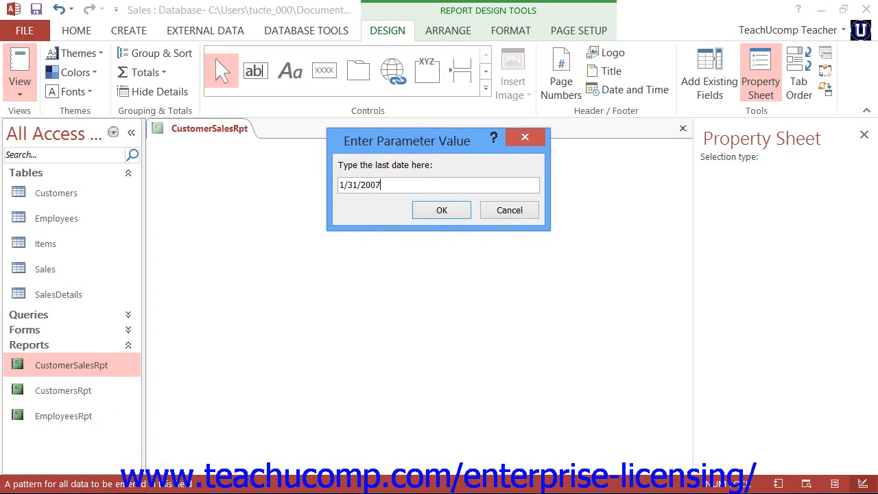
{"action": "key", "text": "Return"}
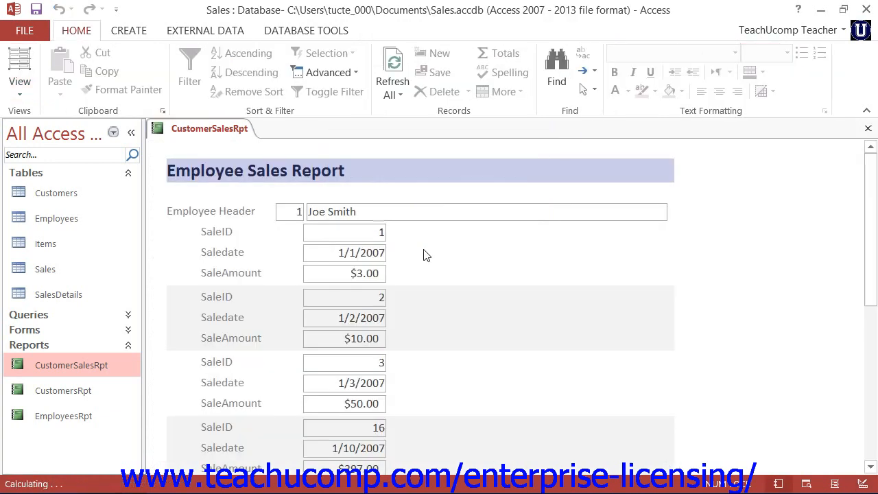
- Review the combined employee names, the employee subtotals and the grand total through the end of the report
{"action": "scroll", "coordinate": [403, 233], "scroll_direction": "down", "scroll_amount": 2}
{"action": "scroll", "coordinate": [403, 233], "scroll_direction": "down", "scroll_amount": 7}
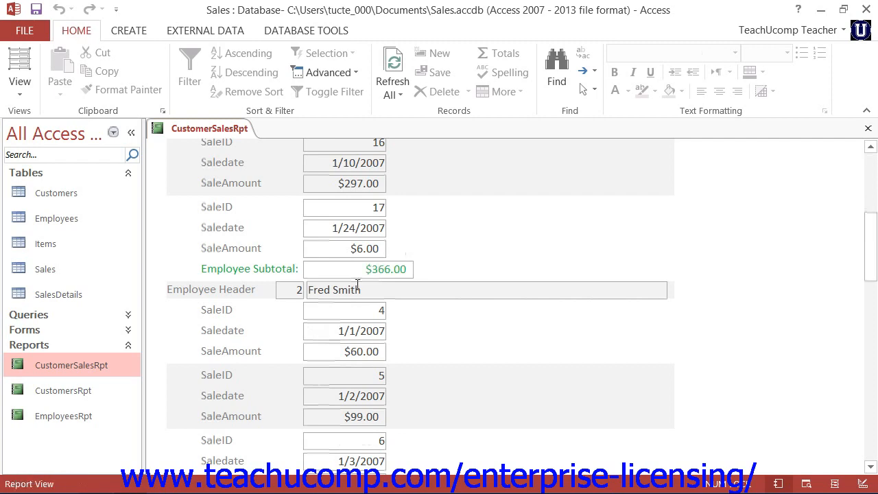
{"action": "scroll", "coordinate": [361, 285], "scroll_direction": "down", "scroll_amount": 9}
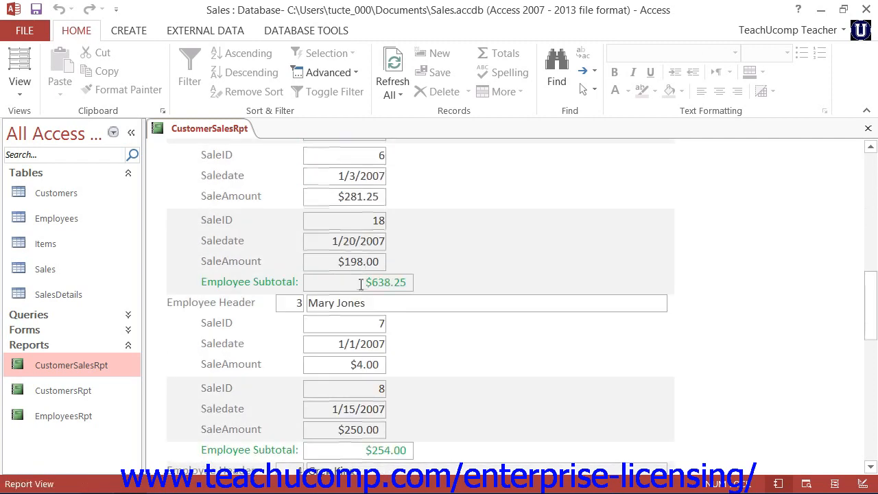
{"action": "scroll", "coordinate": [361, 286], "scroll_direction": "down", "scroll_amount": 9}
{"action": "scroll", "coordinate": [361, 286], "scroll_direction": "down", "scroll_amount": 10}
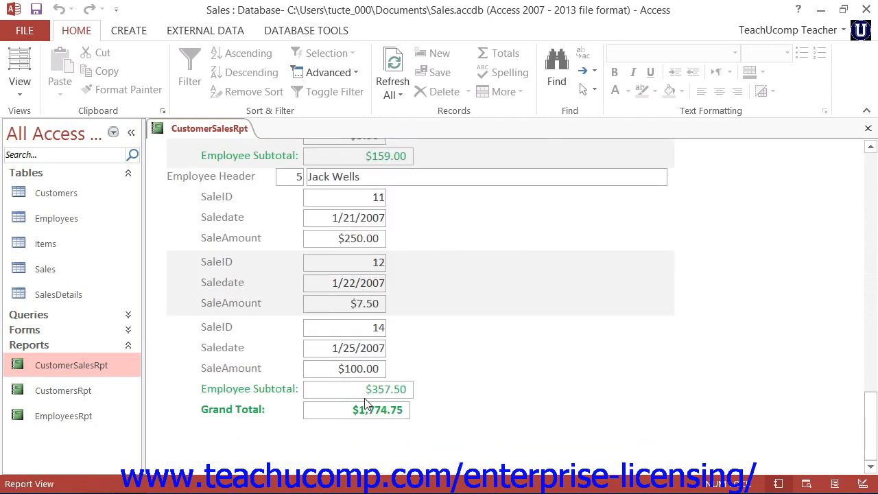
{"action": "left_click", "coordinate": [350, 409]}
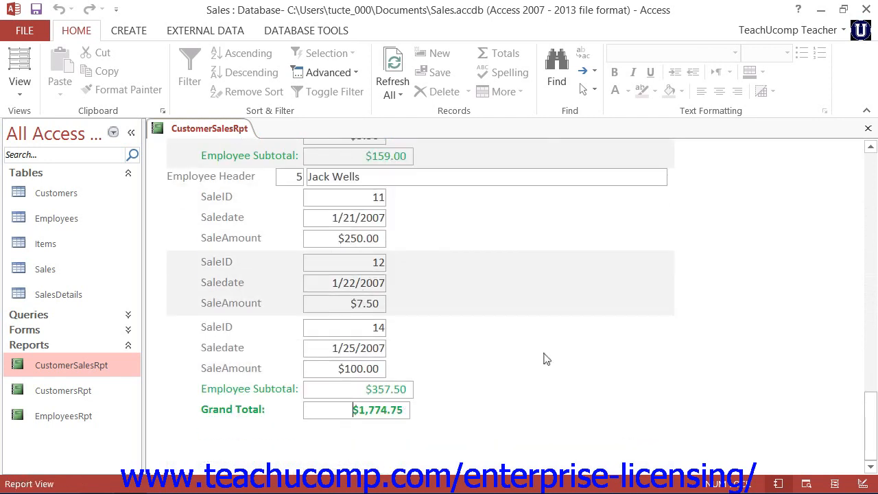